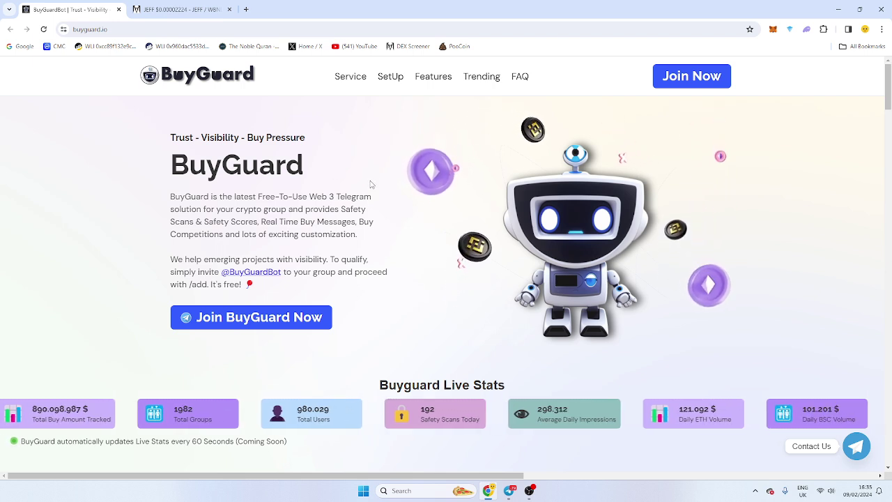
Scroll through buyguard.io to review BuyGuard's features.
scroll(438, 187, "down", 7)
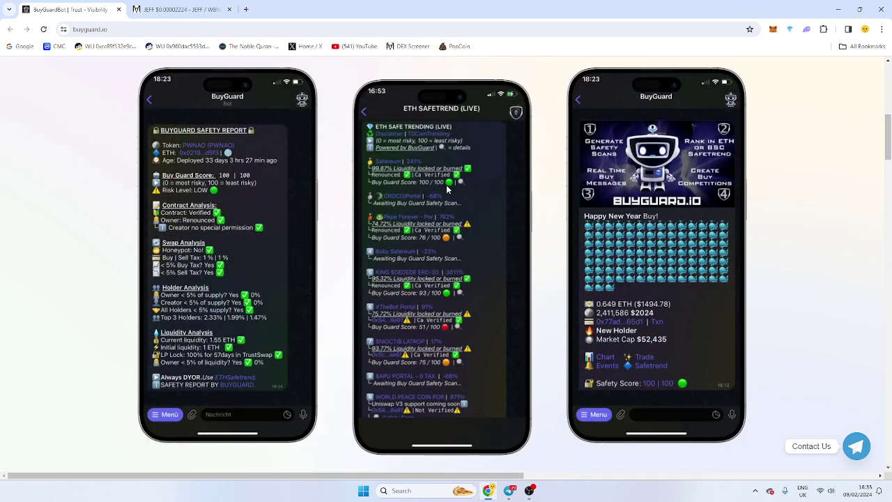
scroll(446, 190, "down", 5)
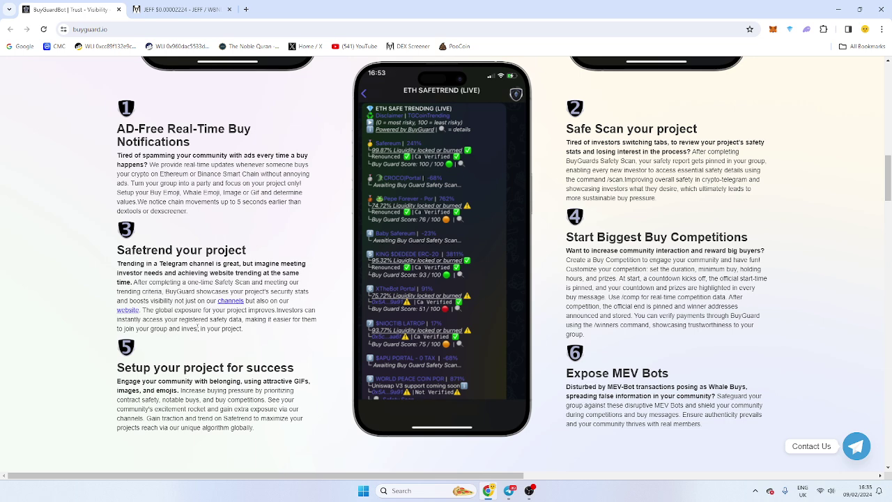
scroll(479, 348, "down", 4)
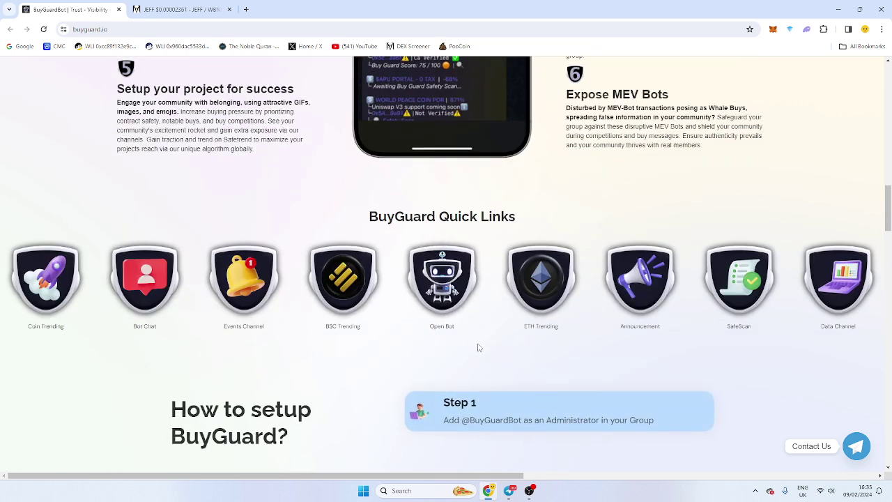
scroll(478, 347, "up", 15)
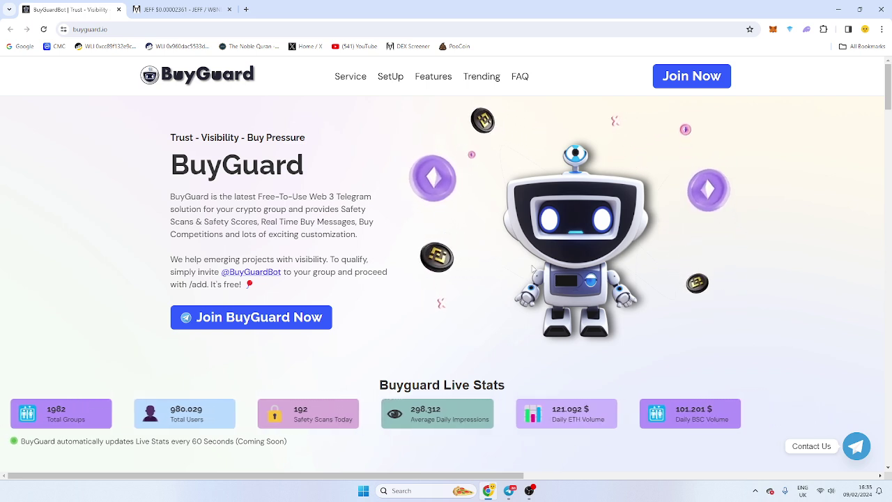
Copy the JEFF token address from DEX Screener and bring up the BuyGuard bot chat.
left_click(160, 9)
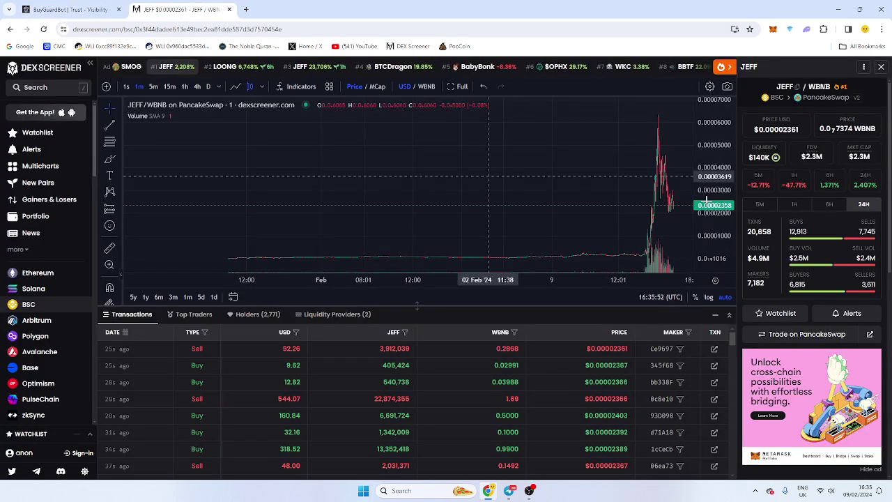
scroll(843, 355, "down", 3)
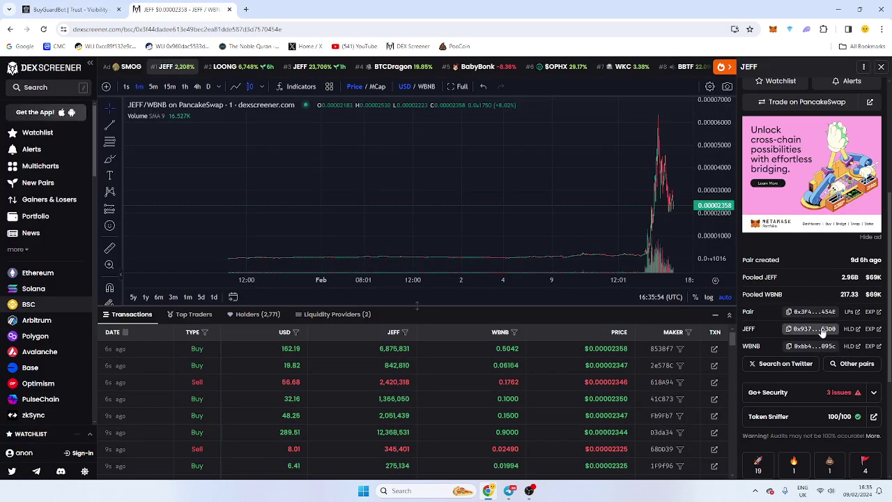
left_click(822, 329)
left_click(509, 491)
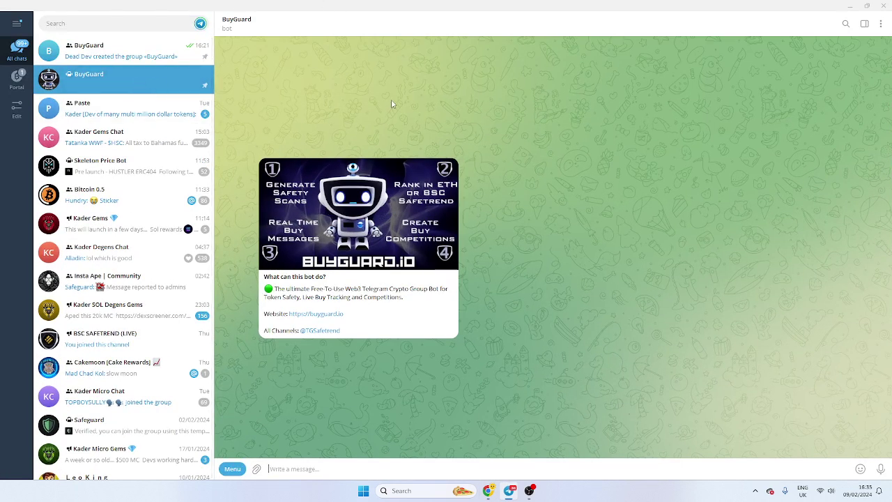
Add the BuyGuard bot to the BuyGuard group from its Bot Info.
left_click(390, 32)
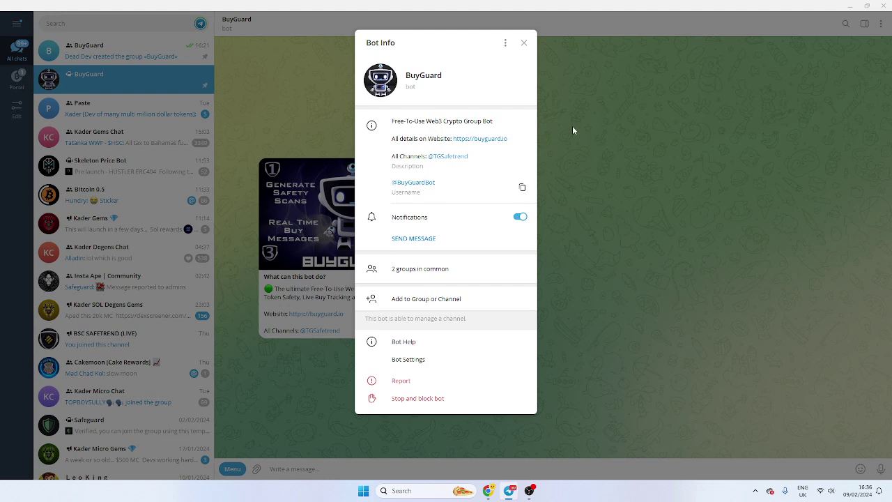
left_click(471, 299)
scroll(469, 300, "down", 3)
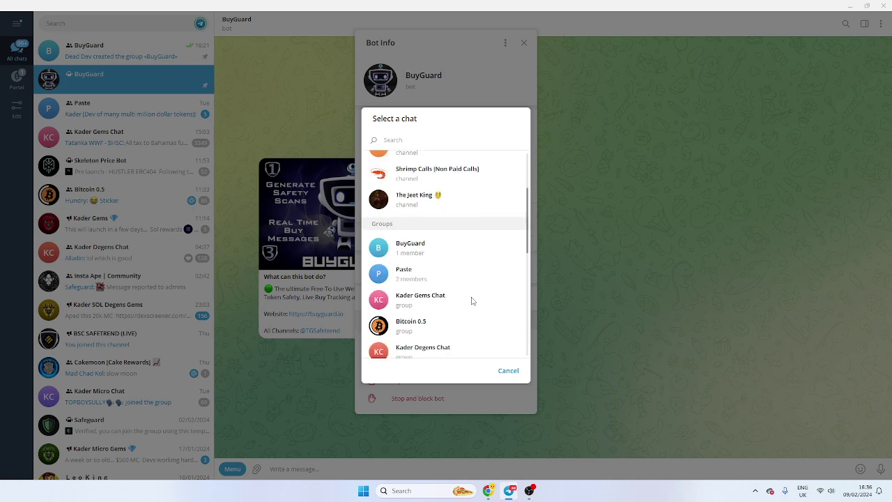
left_click(459, 258)
left_click(504, 258)
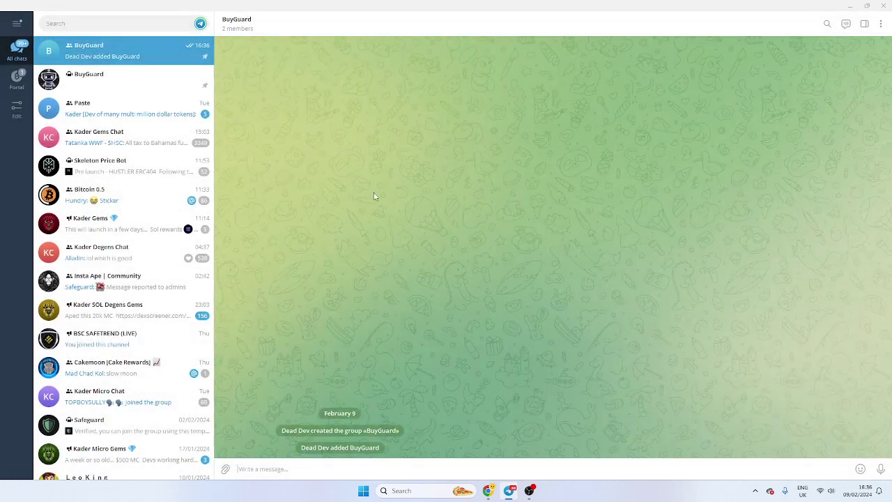
Promote the BuyGuard bot to administrator in the group and save its rights.
left_click(321, 31)
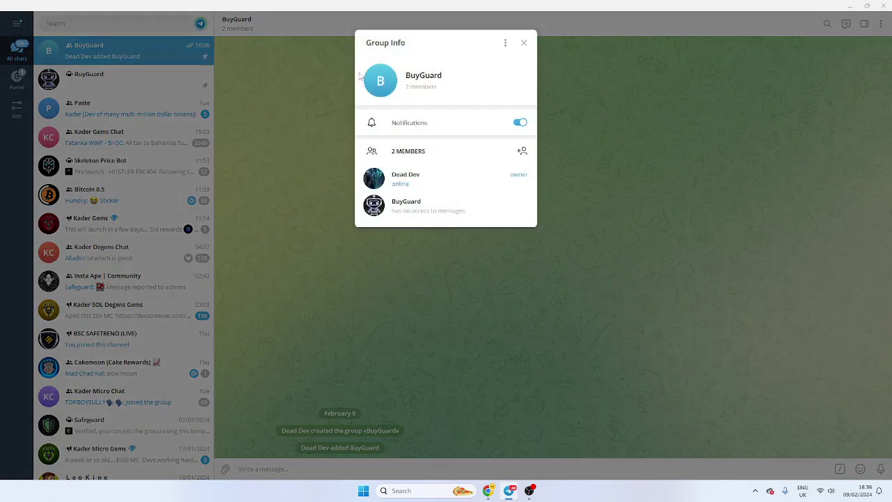
right_click(443, 207)
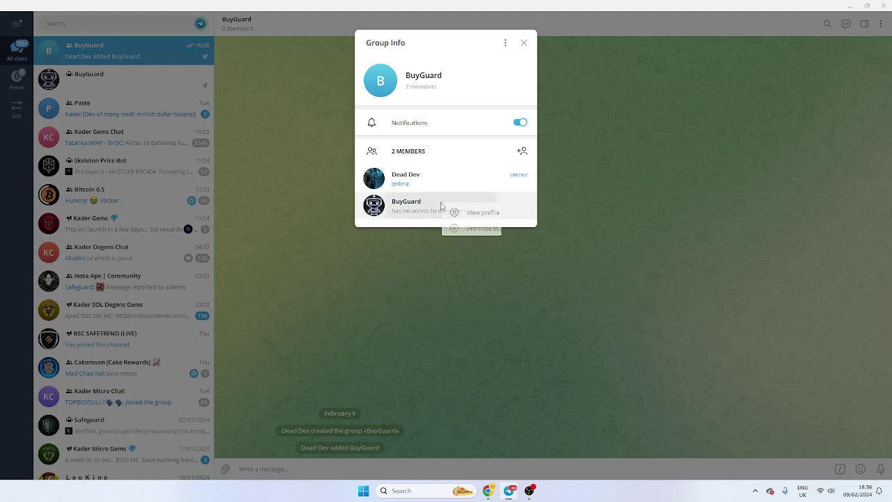
left_click(481, 228)
left_click(513, 401)
left_click(528, 373)
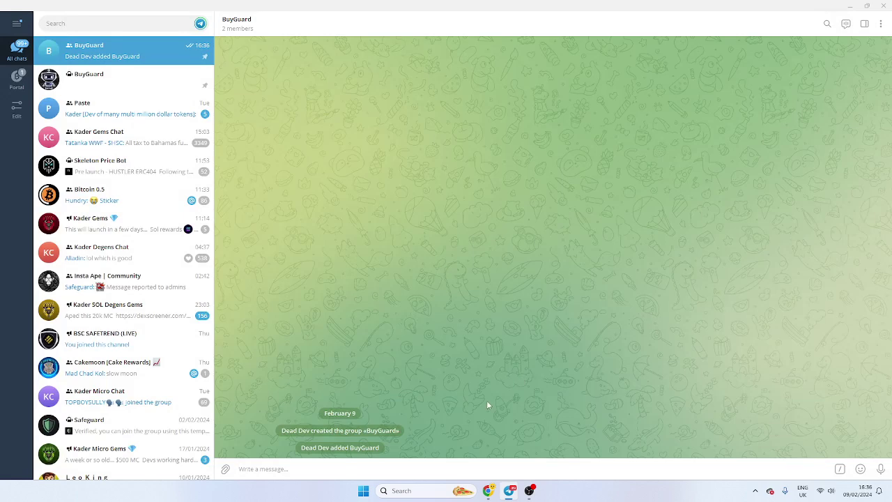
left_click(543, 469)
Register JEFF on Binance Smart Chain with /add, pasting its address and picking the JEFF / BNB pair.
type("/add")
key("Return")
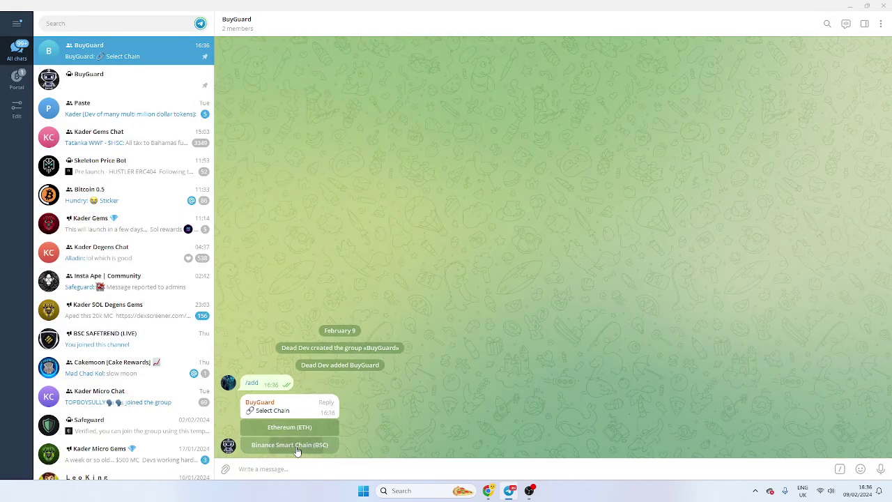
left_click(297, 449)
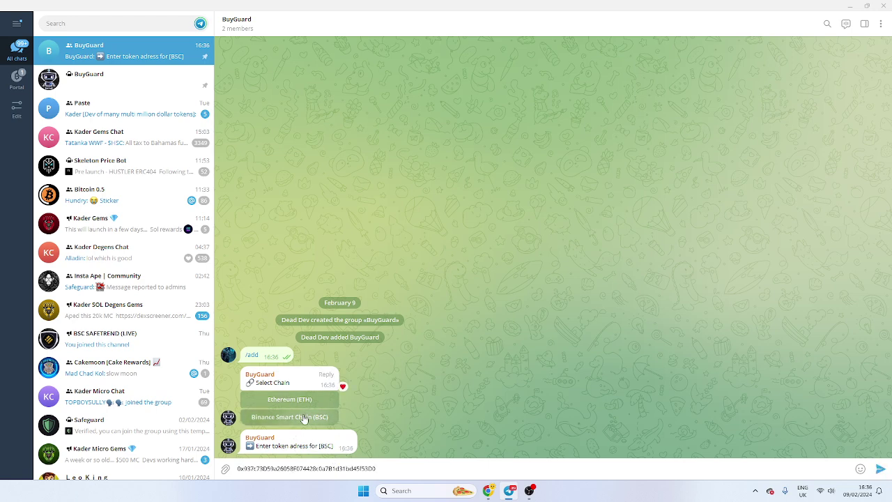
key("Return")
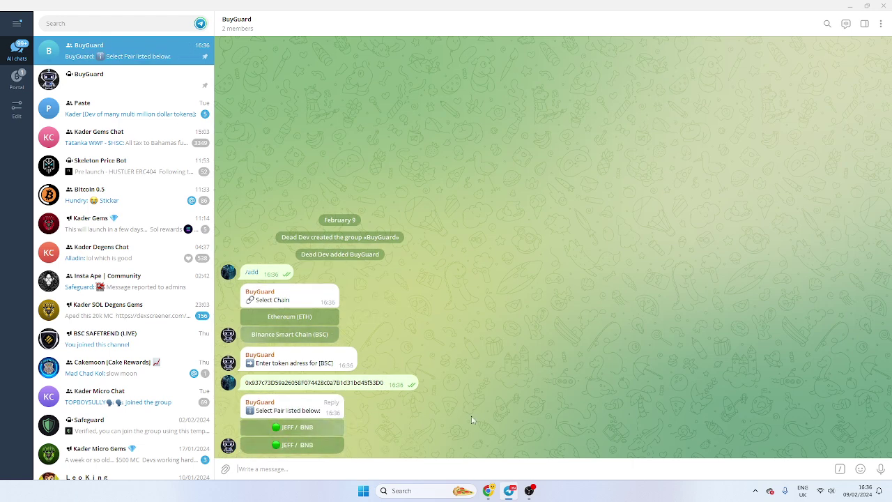
left_click(390, 374)
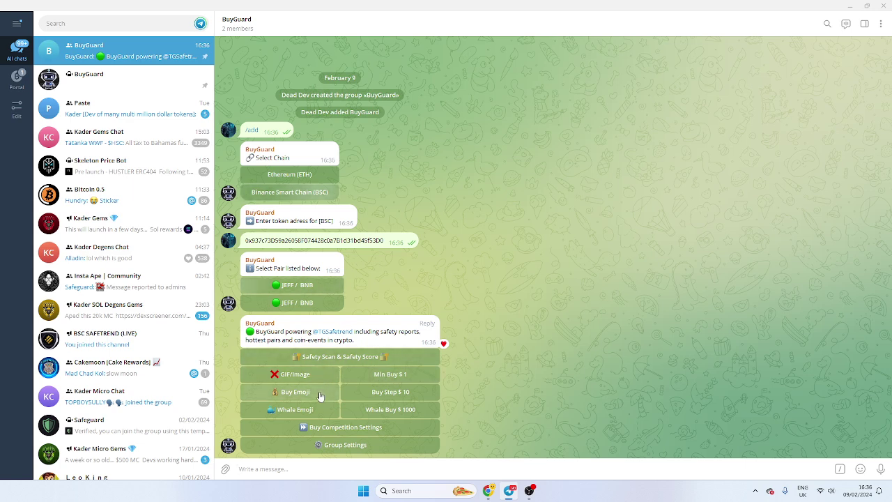
Set a custom emoji as the JEFF buy alert emoji.
left_click(320, 394)
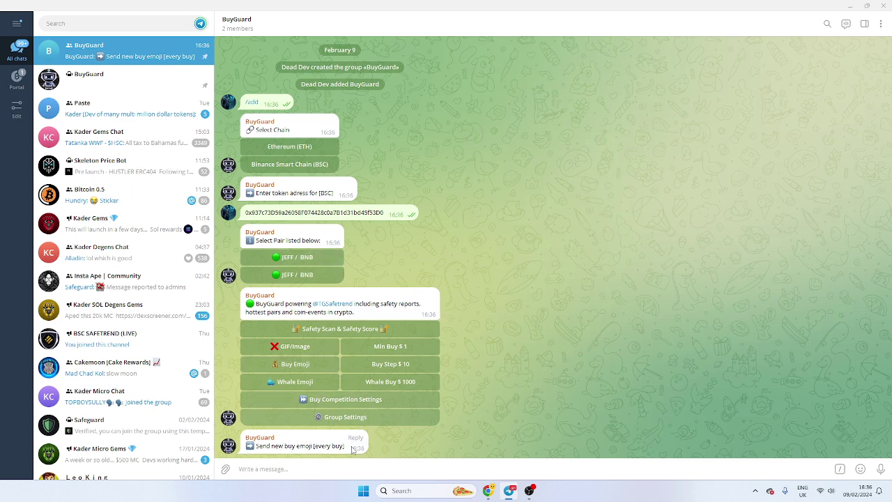
mouse_move(860, 469)
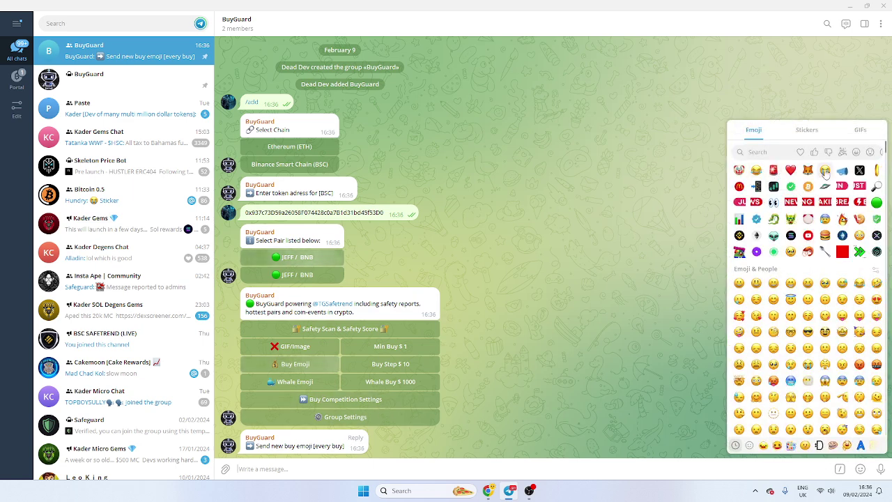
left_click(808, 172)
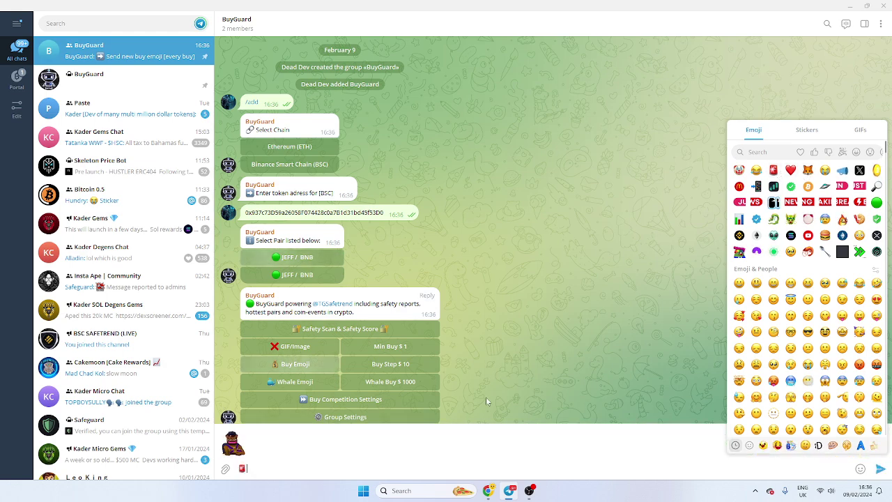
key("Return")
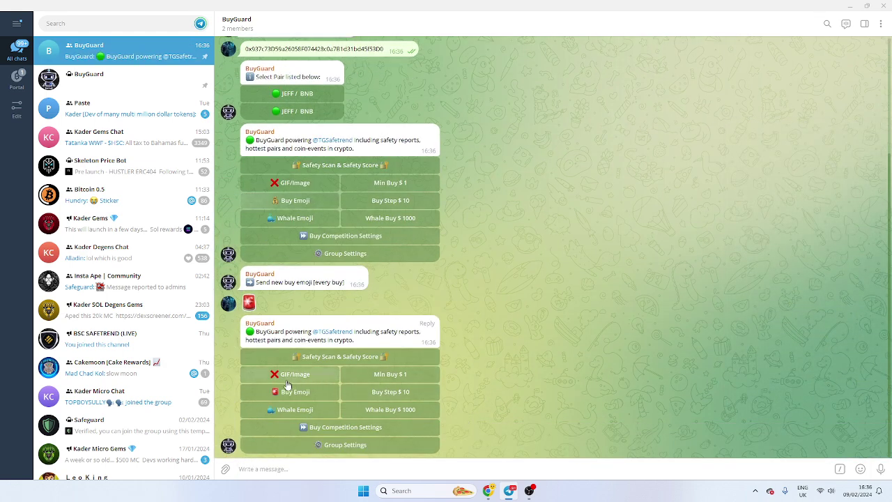
Set Min Buy to $5, Buy Step to $1 and Whale Buy to $325.
left_click(396, 380)
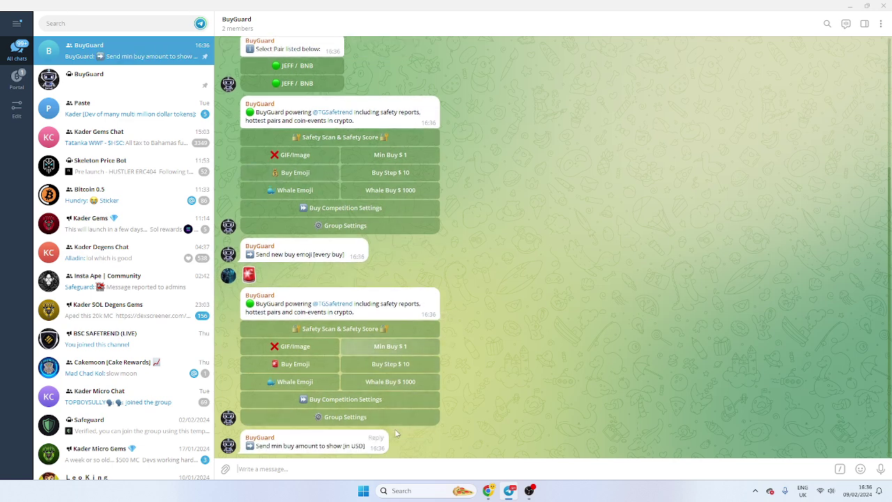
type("5")
key("Return")
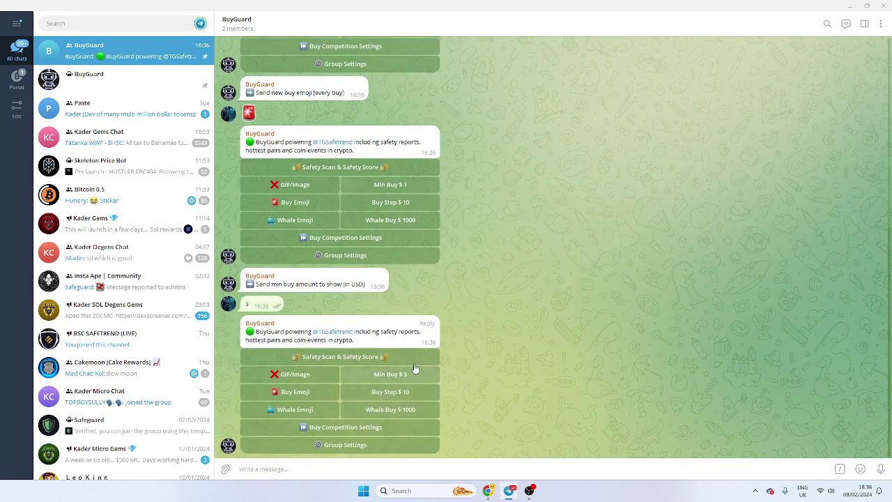
left_click(390, 203)
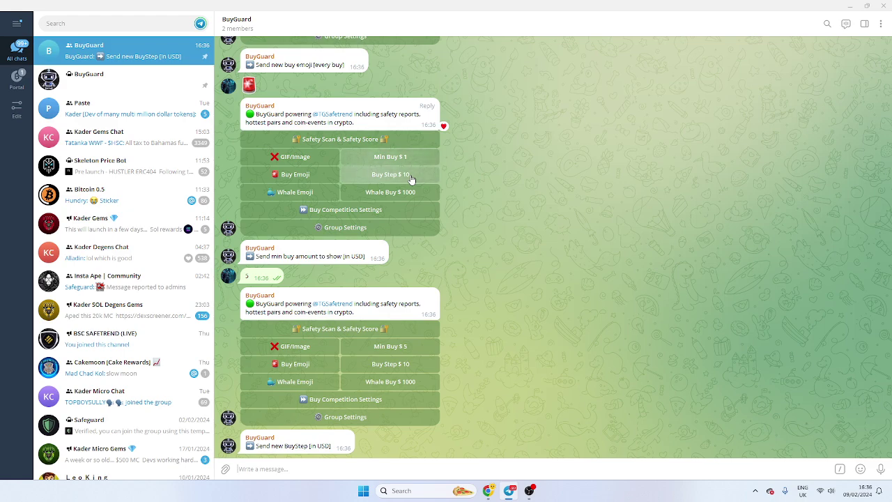
type("1")
key("Return")
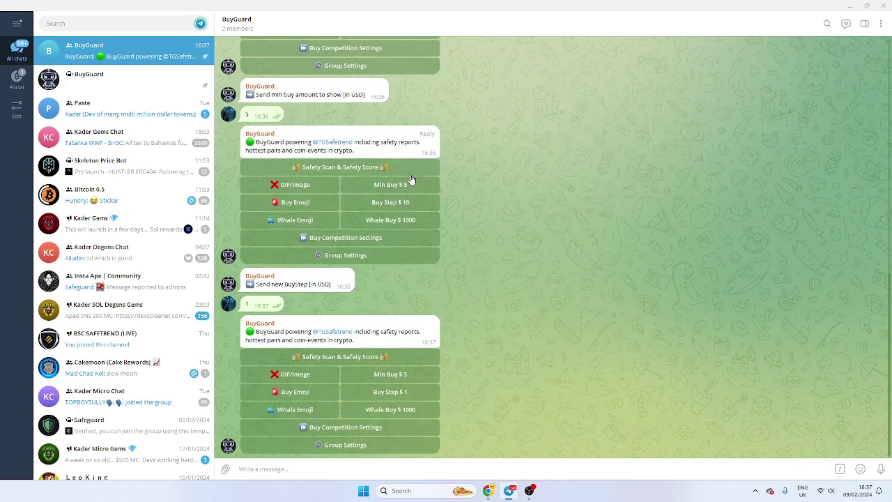
left_click(416, 413)
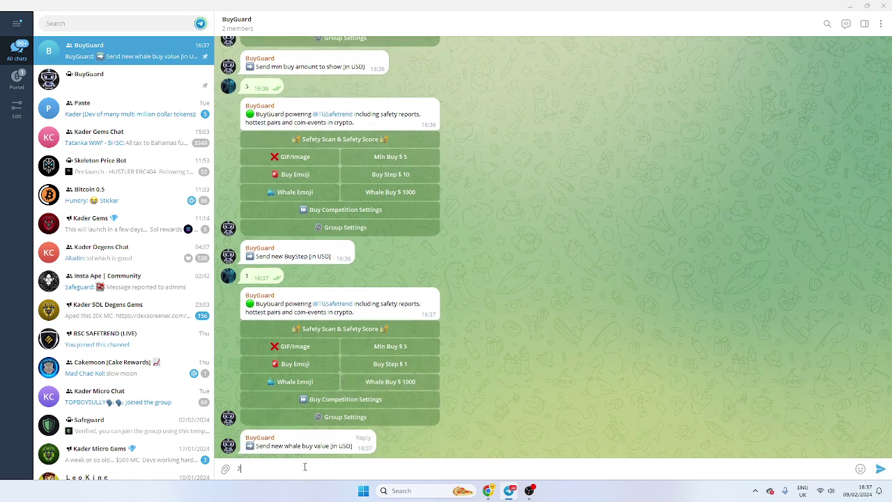
type("325")
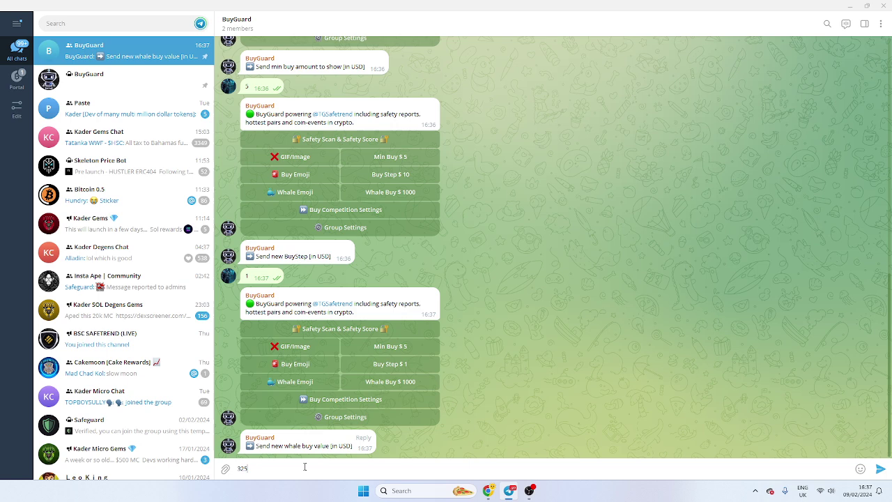
key("Return")
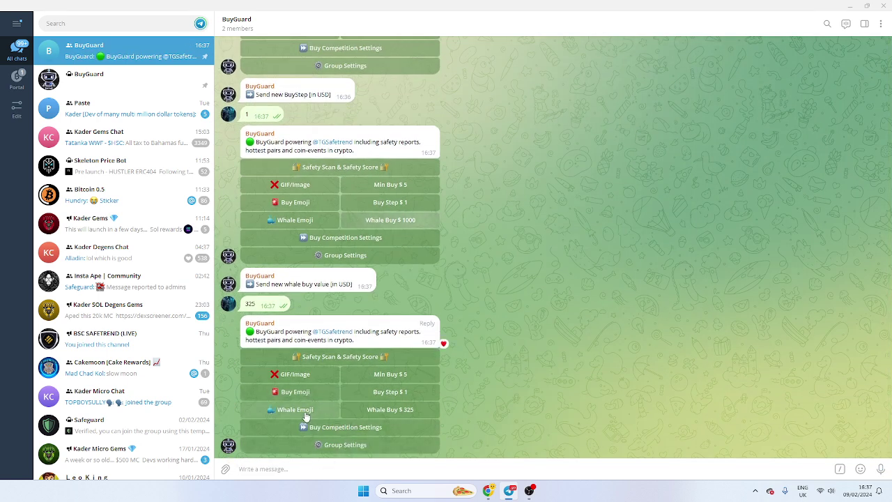
Keep Dexscreener as the buy-post chart, refresh JEFF's circulating supply, and return to Bot Settings.
left_click(389, 451)
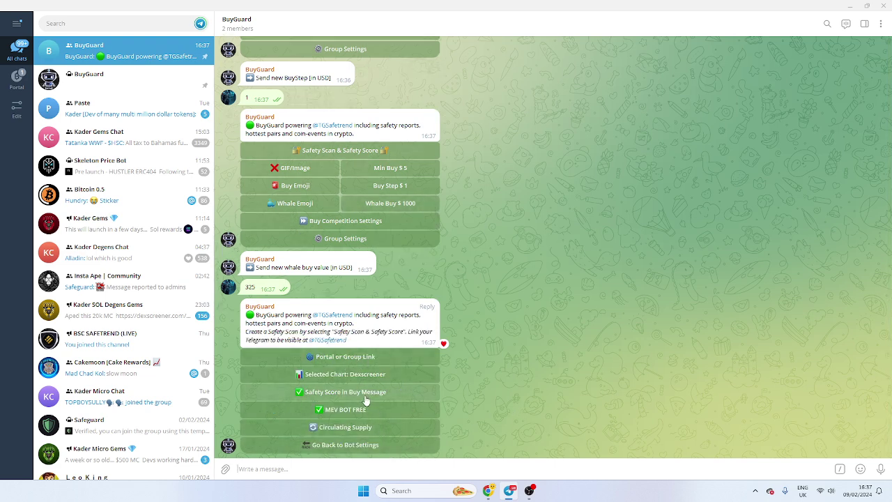
left_click(363, 358)
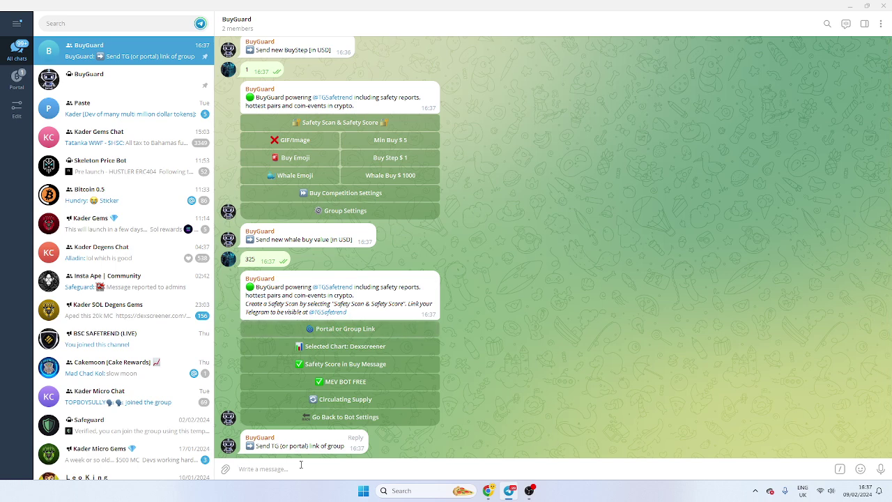
left_click(373, 349)
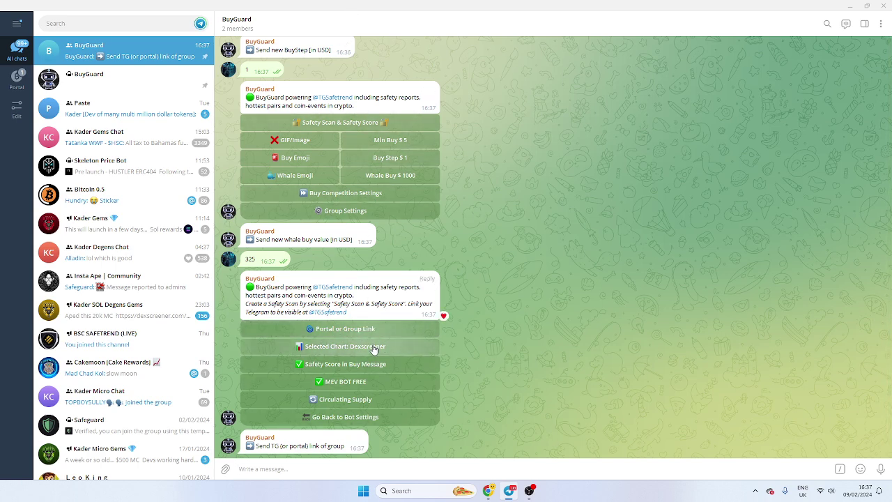
left_click(364, 398)
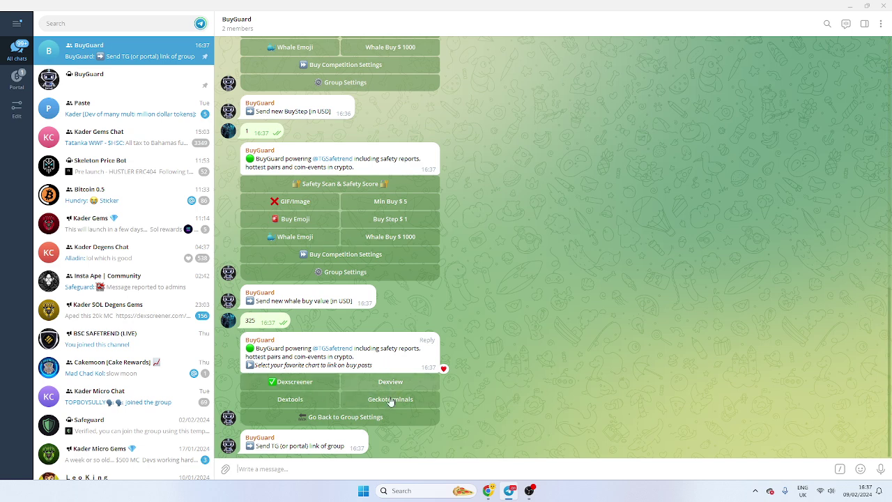
left_click(313, 389)
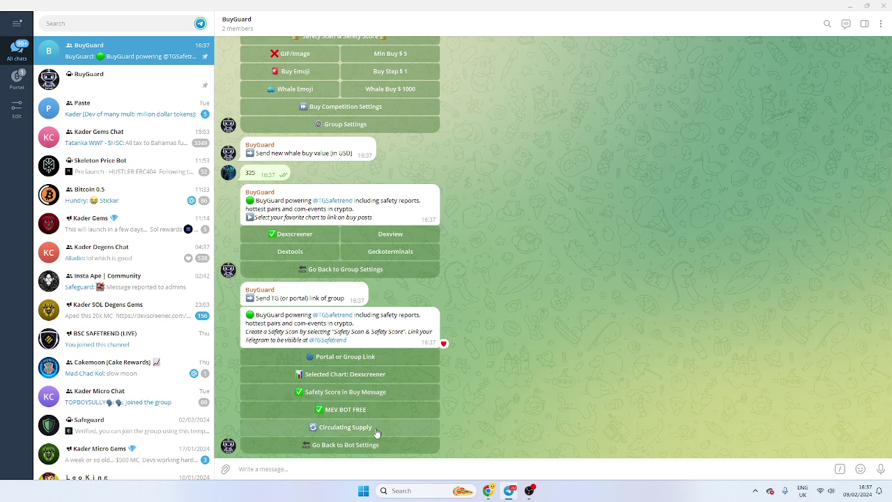
left_click(377, 428)
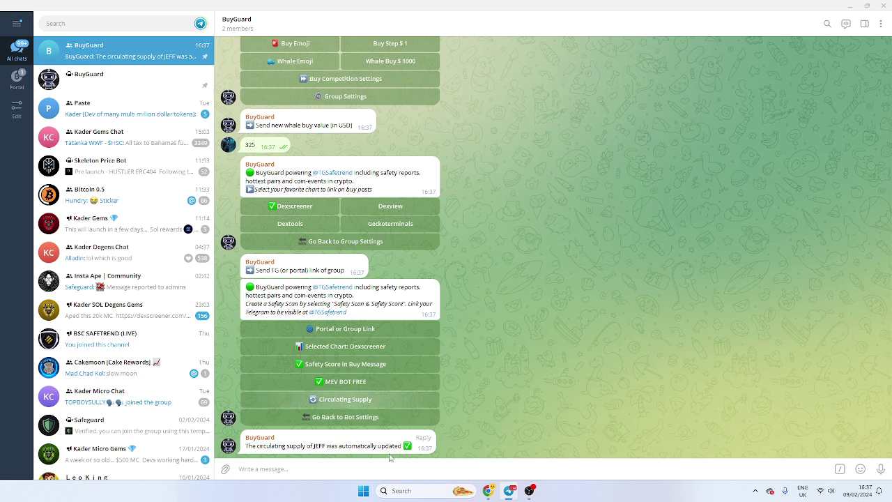
left_click(368, 421)
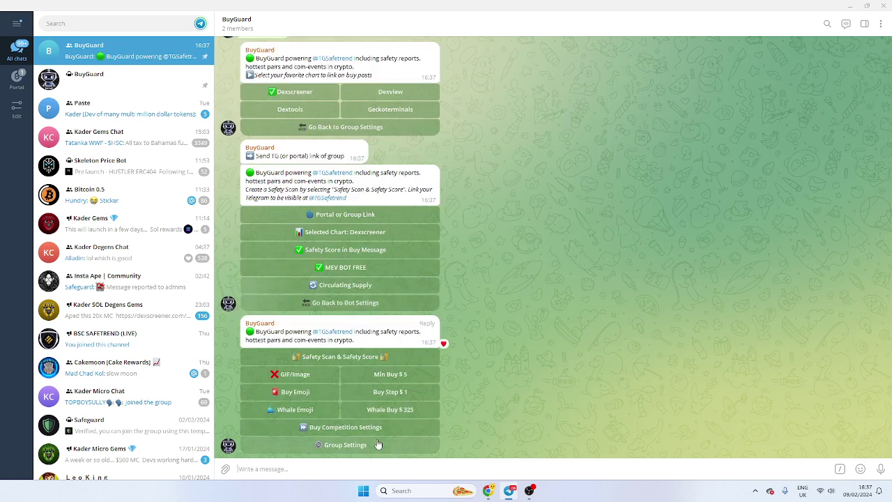
Run the Safety Scan, visiting the BSCSafetrend channel, and generate JEFF's safety report.
left_click(377, 444)
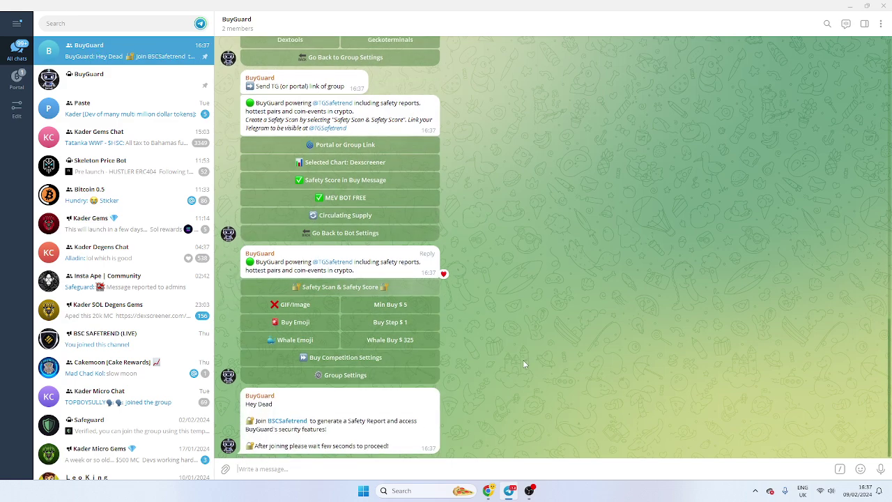
left_click(294, 421)
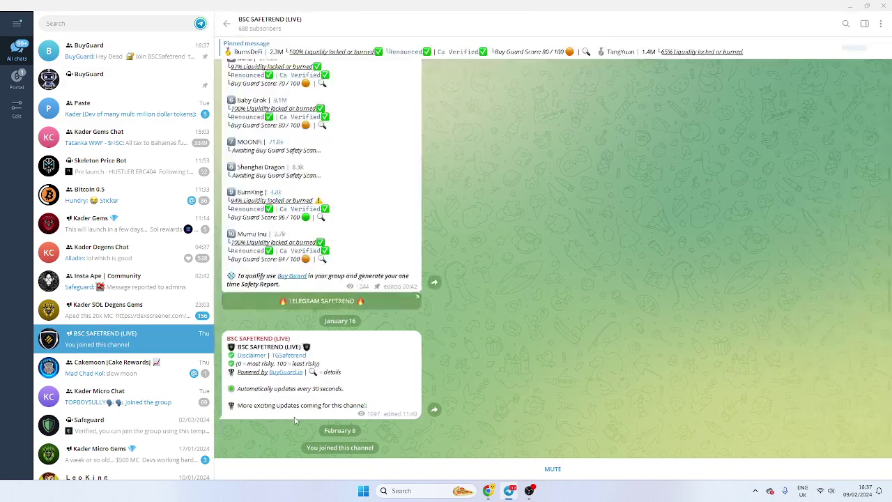
left_click(228, 25)
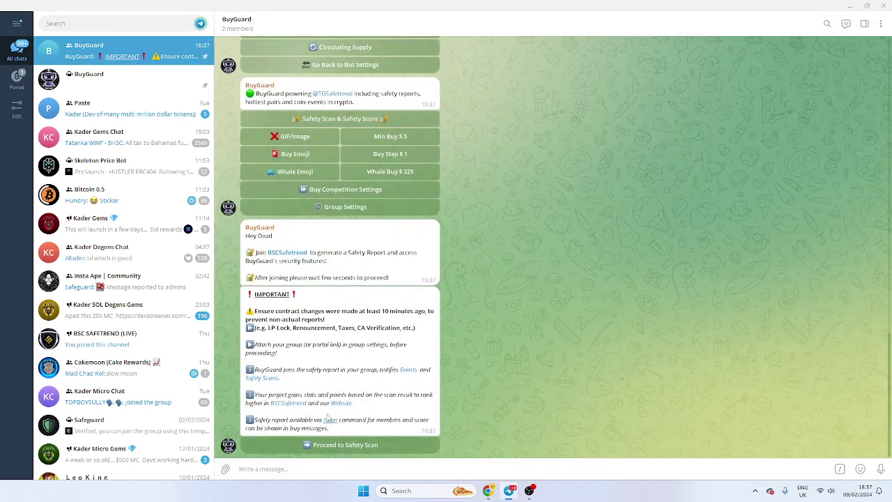
left_click(351, 443)
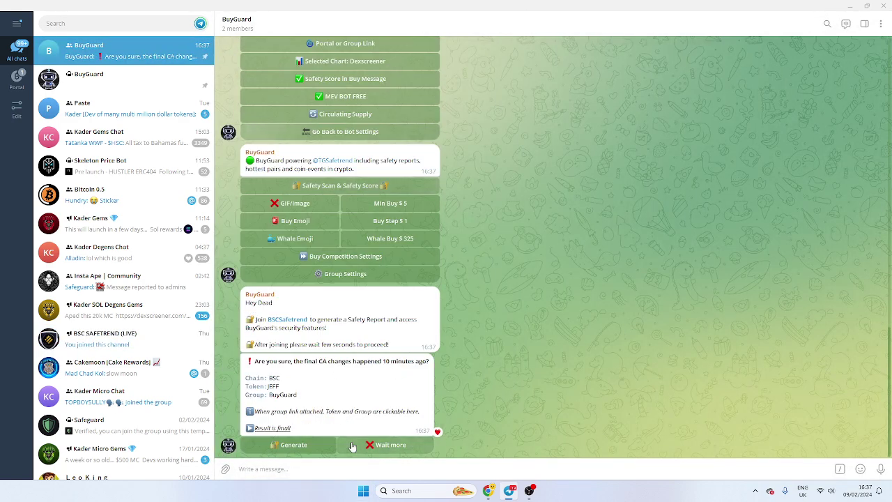
left_click(310, 446)
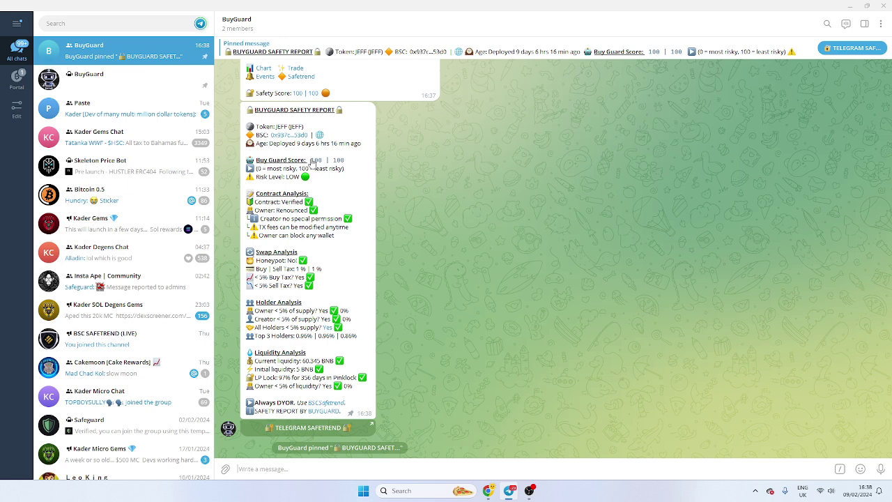
Add heart reactions to the JEFF safety report and the latest JEFF buy alert.
scroll(382, 249, "up", 2)
scroll(387, 291, "down", 2)
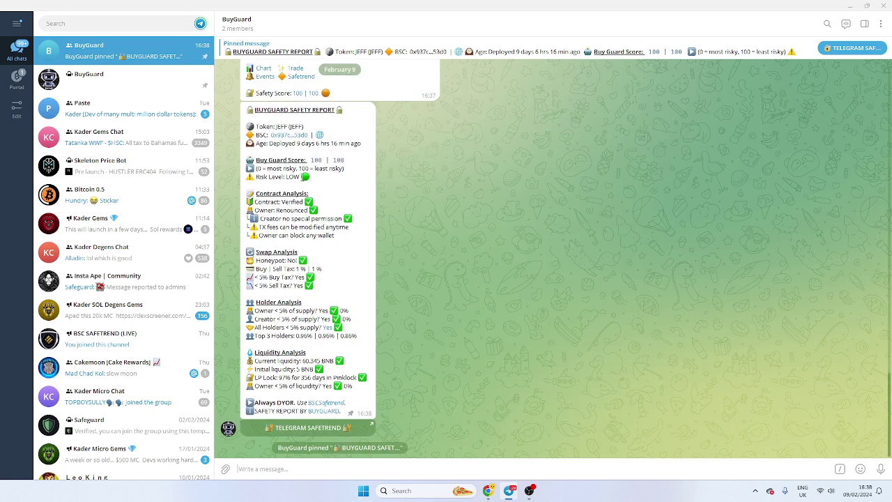
double_click(322, 154)
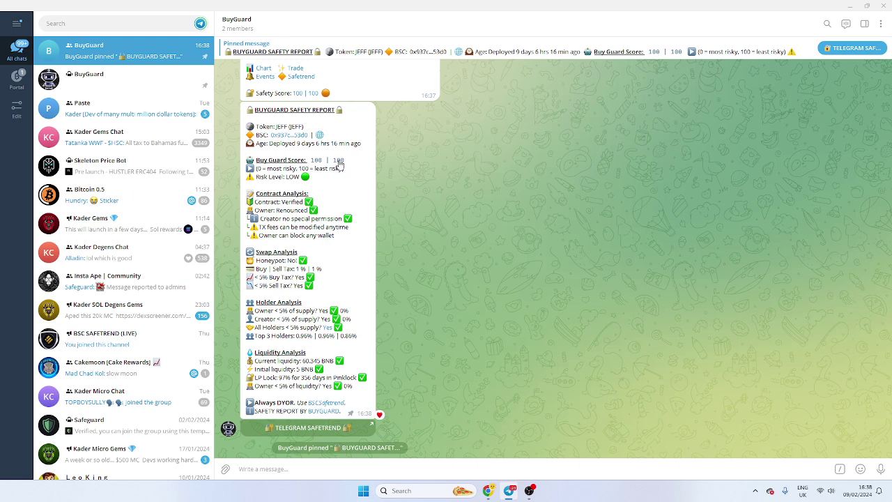
scroll(373, 207, "up", 5)
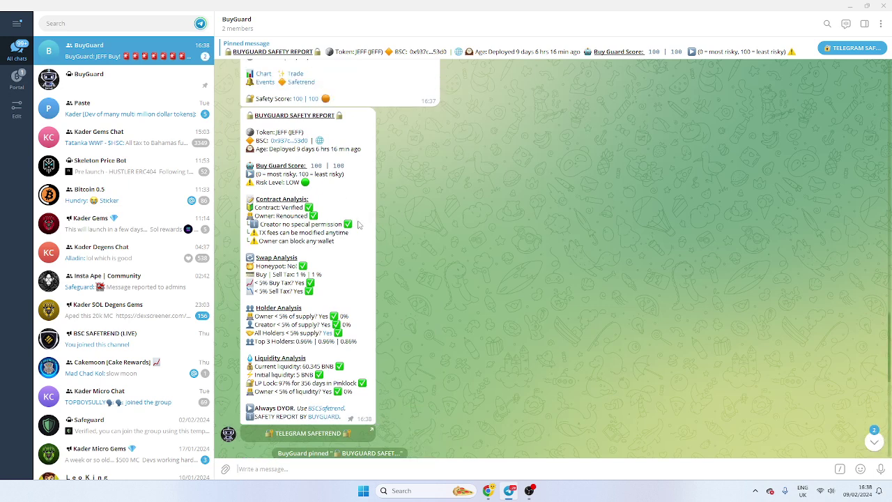
double_click(359, 224)
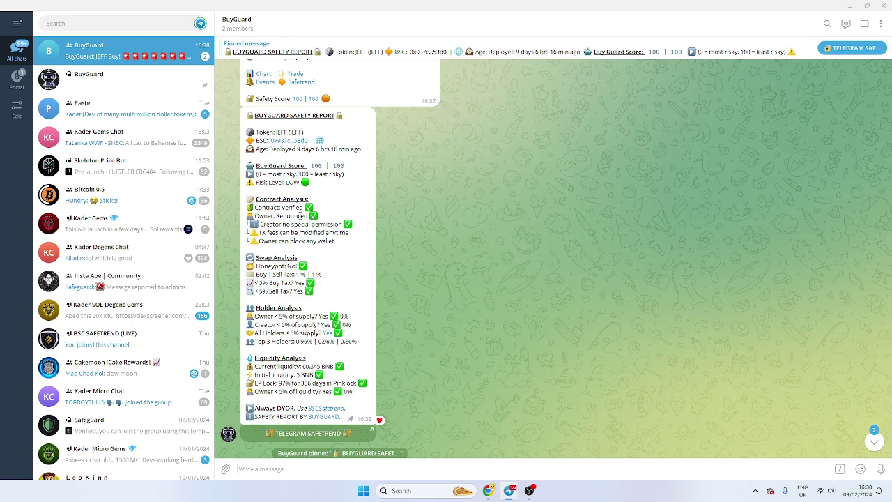
mouse_move(273, 215)
left_mouse_down()
mouse_move(304, 207)
mouse_move(340, 224)
left_mouse_up()
double_click(340, 223)
double_click(311, 310)
scroll(464, 285, "down", 10)
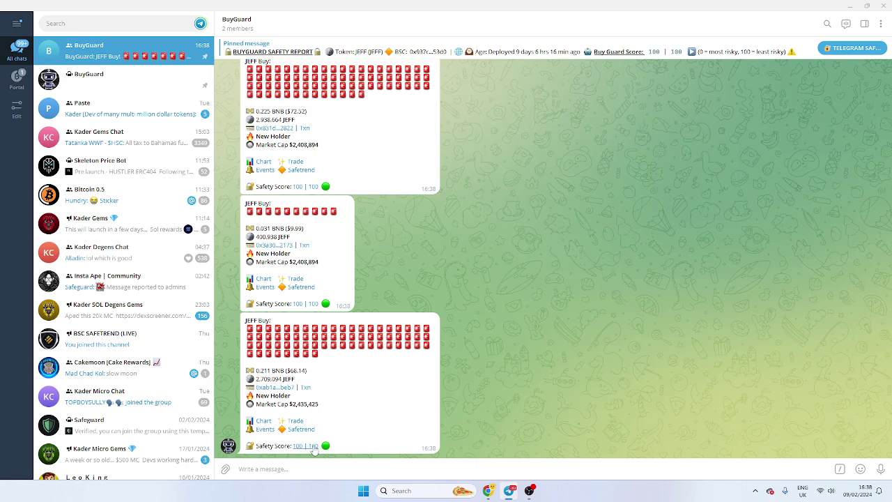
double_click(320, 447)
Open BSC SAFETREND (LIVE), heart its post, and highlight JEFF's 7th-place entry in the trending list.
left_click(296, 431)
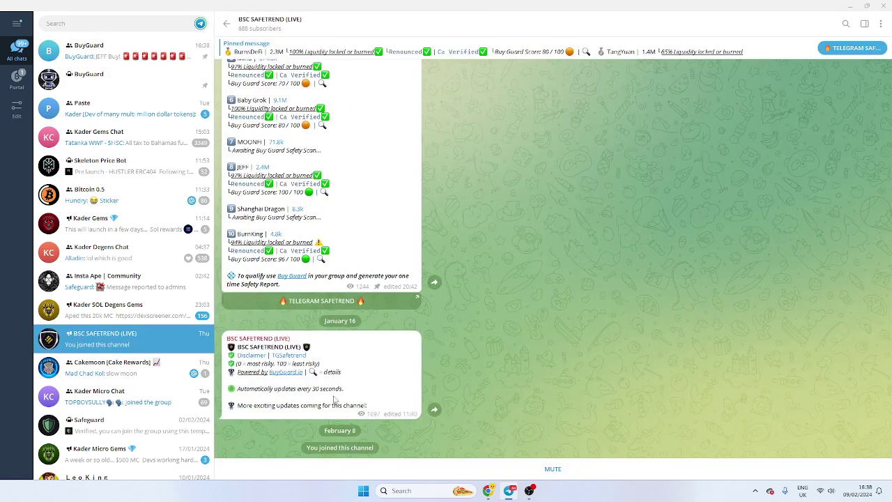
double_click(348, 391)
scroll(342, 387, "up", 2)
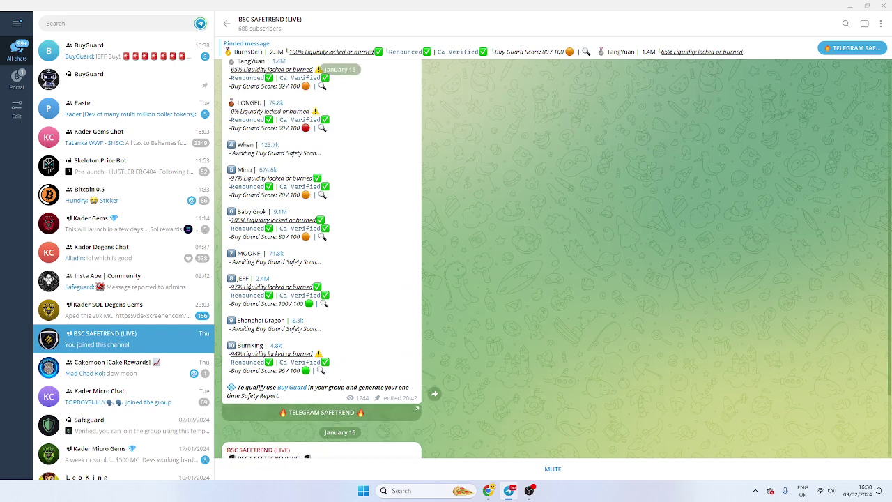
scroll(354, 323, "up", 3)
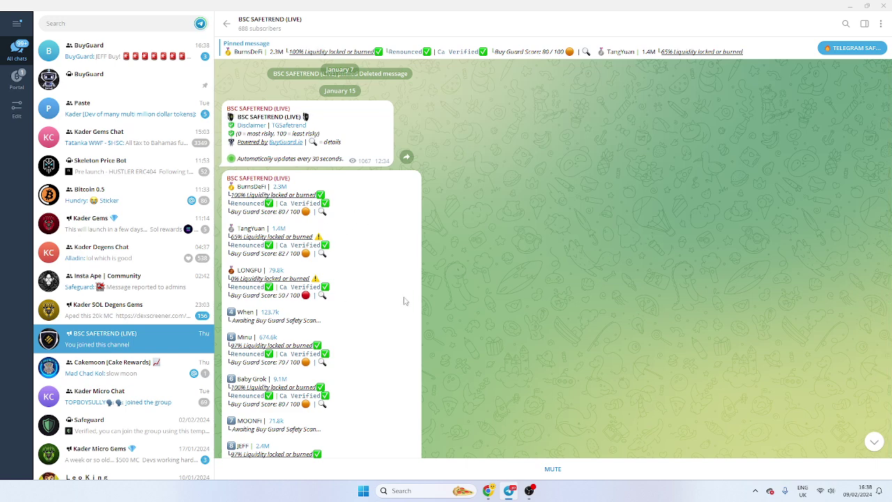
scroll(405, 301, "down", 2)
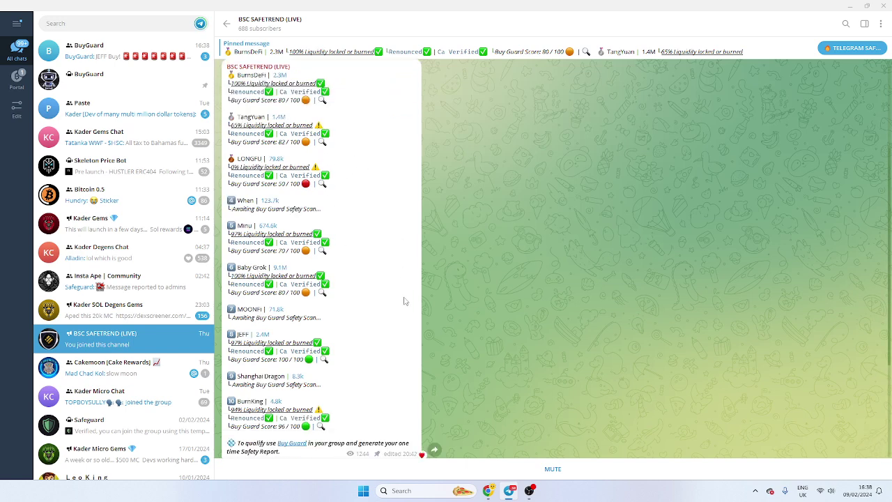
scroll(405, 301, "up", 3)
scroll(392, 300, "down", 5)
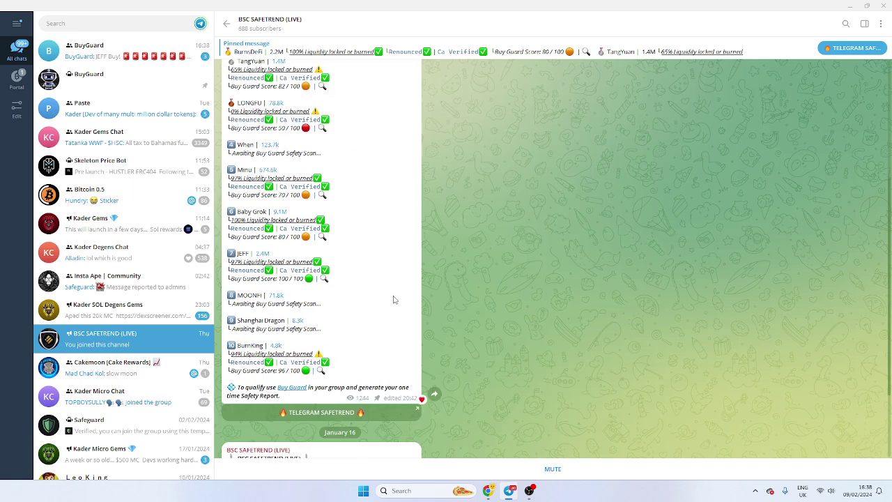
scroll(385, 313, "up", 3)
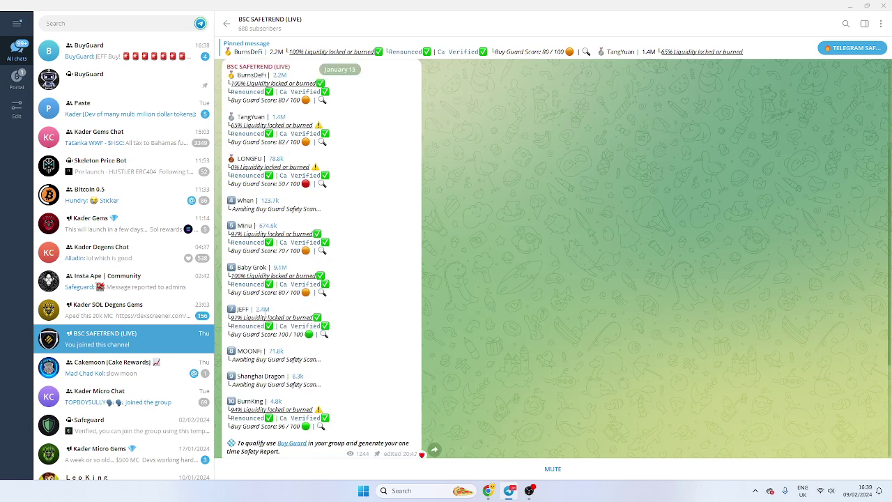
mouse_move(243, 309)
left_mouse_down()
mouse_move(314, 322)
mouse_move(327, 336)
mouse_move(387, 336)
left_mouse_up()
left_click(387, 336)
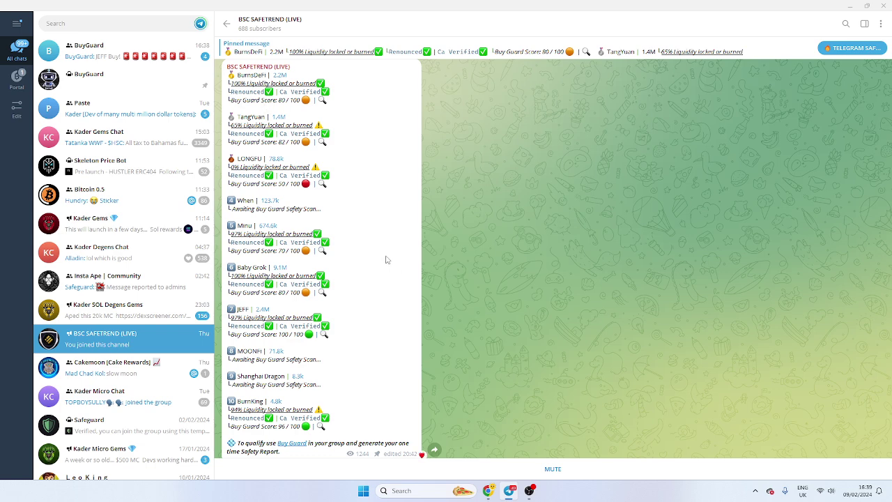
Return to the BuyGuard group with Ctrl+1 and scroll to the newest JEFF buy alerts.
key("ctrl+1")
scroll(433, 304, "down", 3)
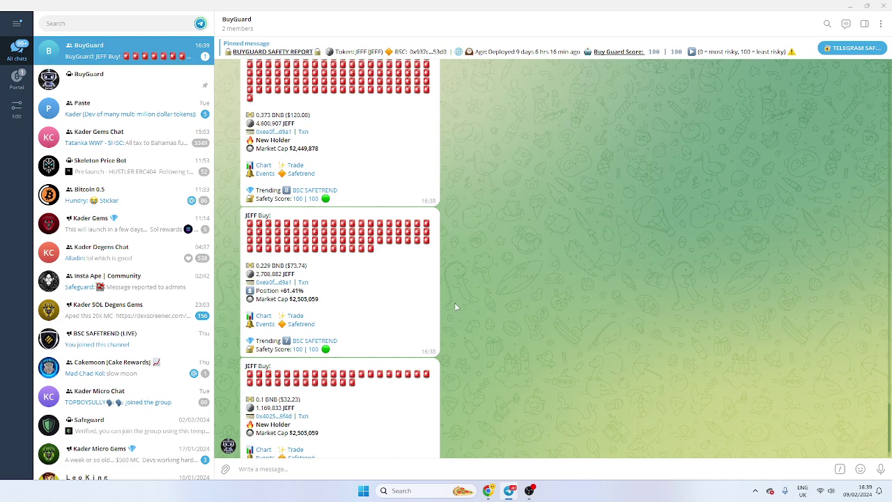